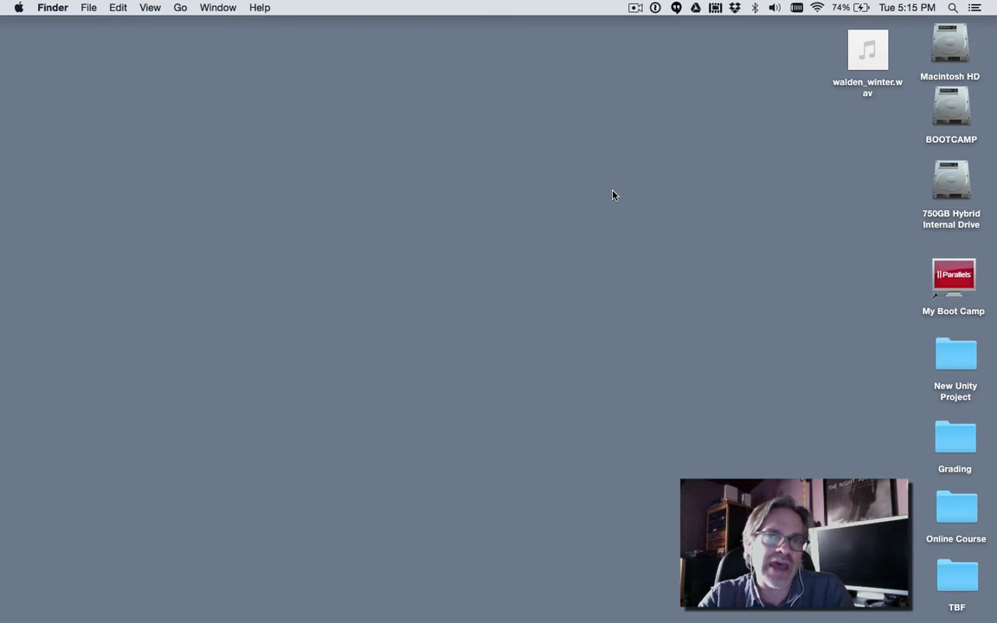
# Switch to Chrome, review the VLC media player and Max download pages, and hide the browser.
pyautogui.press('super+Tab')
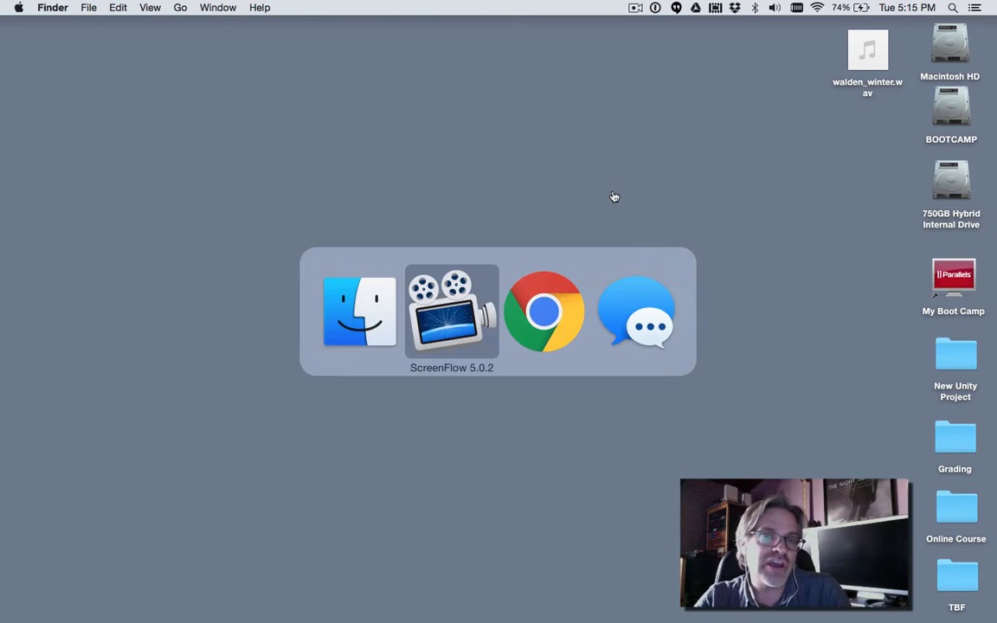
pyautogui.click(552, 332)
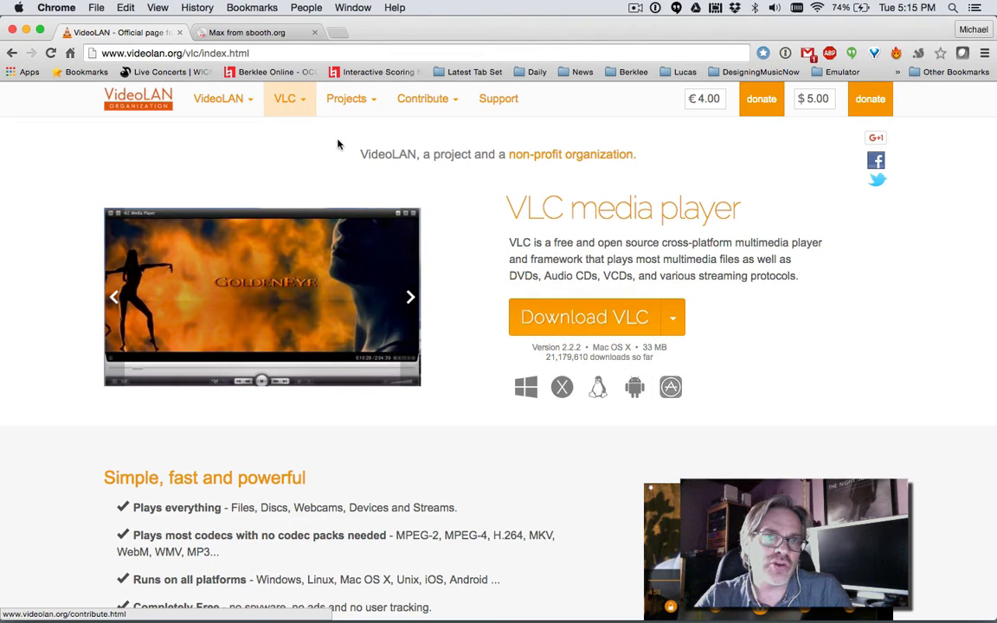
pyautogui.click(247, 33)
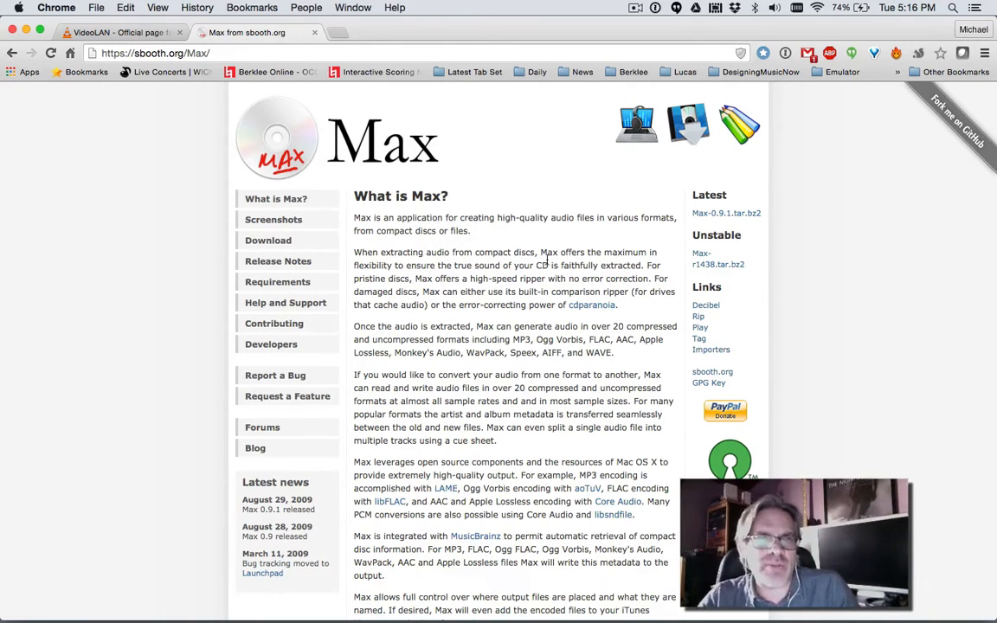
pyautogui.click(98, 31)
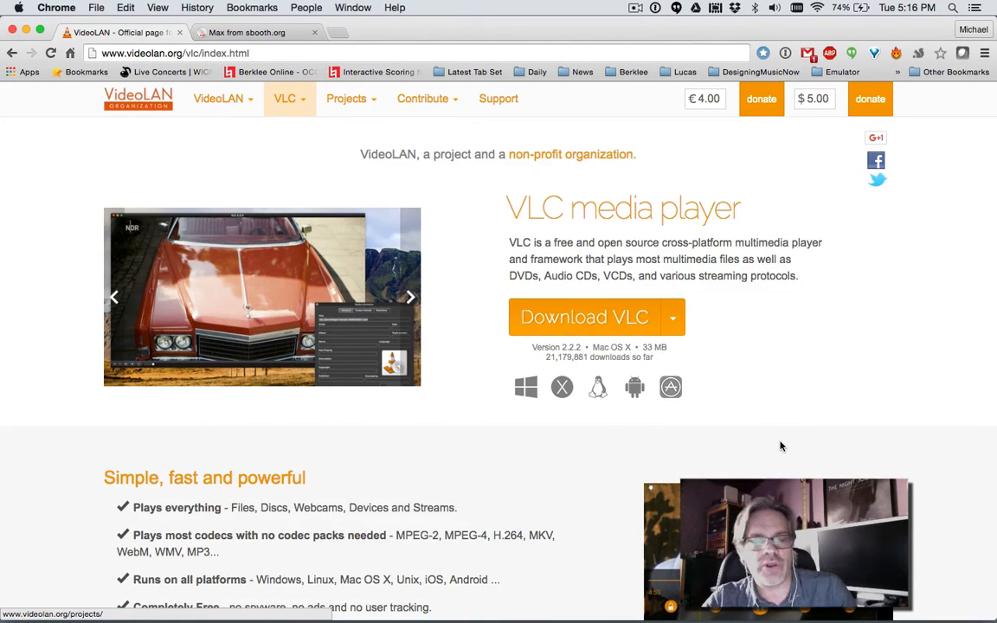
pyautogui.press('super+h')
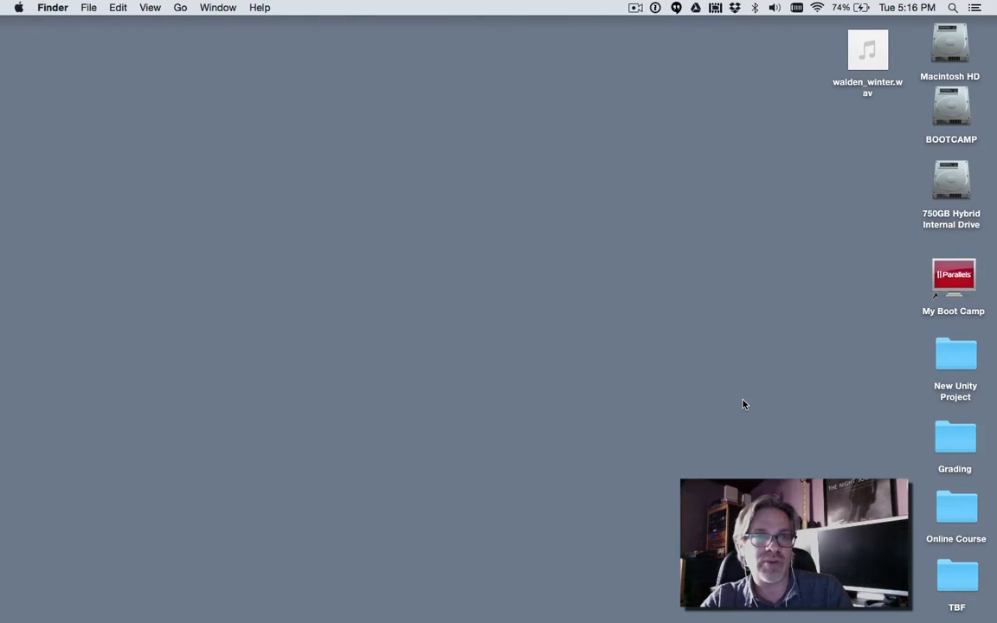
# Launch Max from the Max-0.9.1 folder in Applications, close the Finder window and move the File Conversion window lower.
pyautogui.press('super+shift+a')
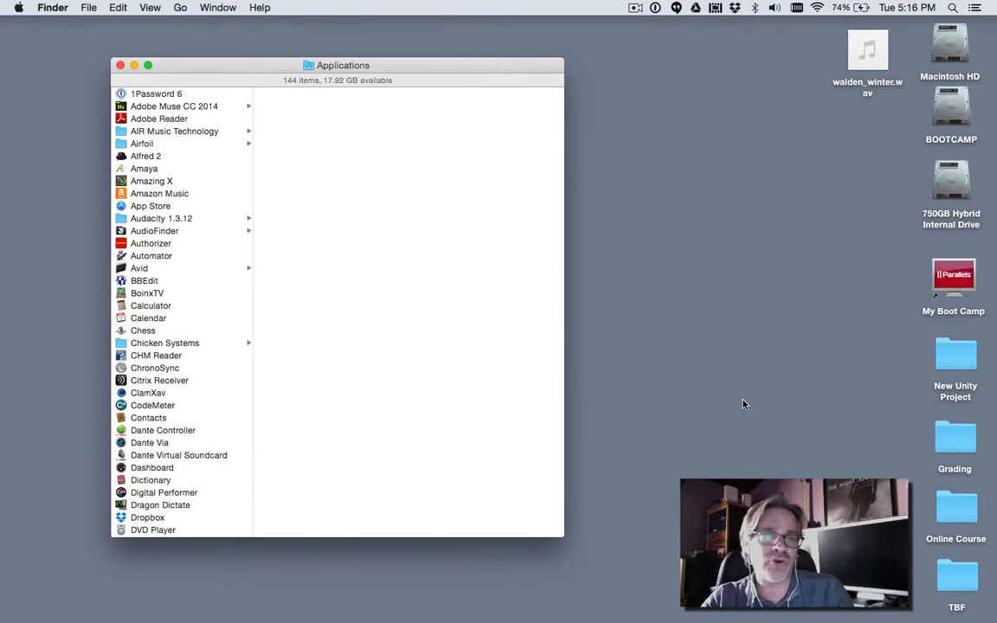
pyautogui.write('max')
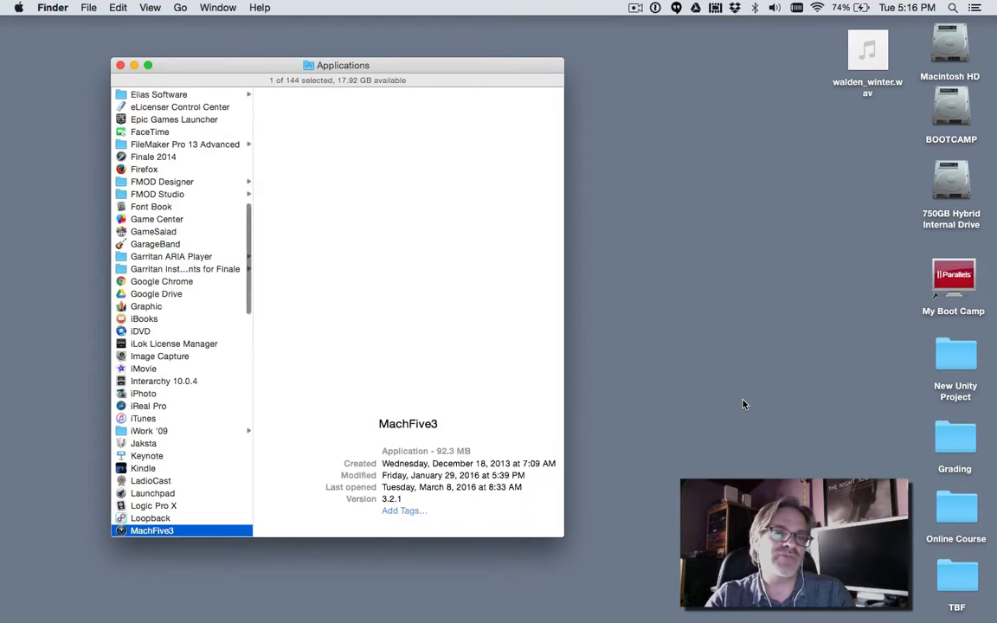
pyautogui.scroll(-6, 191, 398)
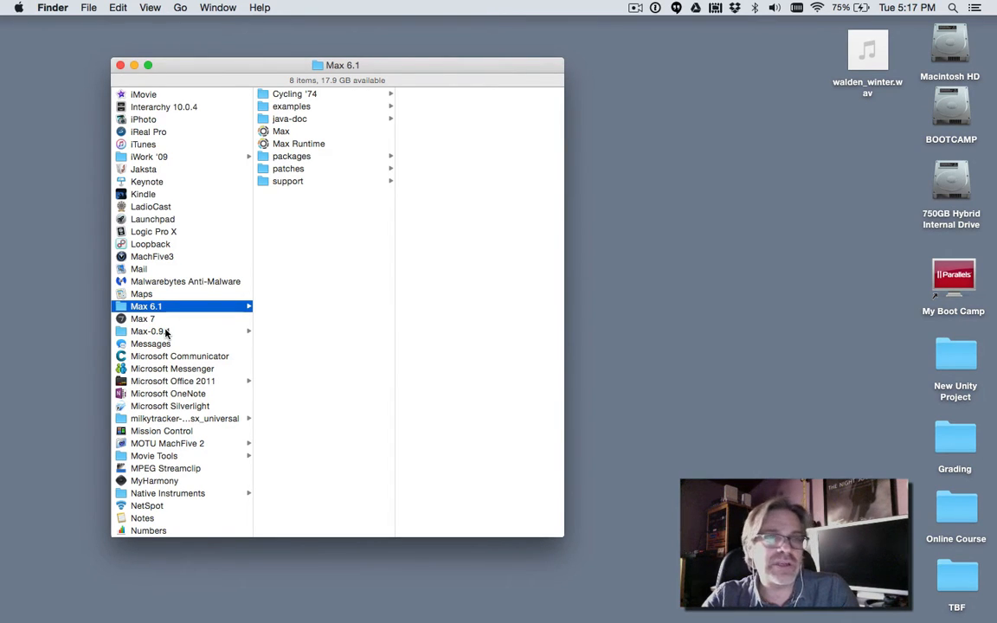
pyautogui.click(165, 332)
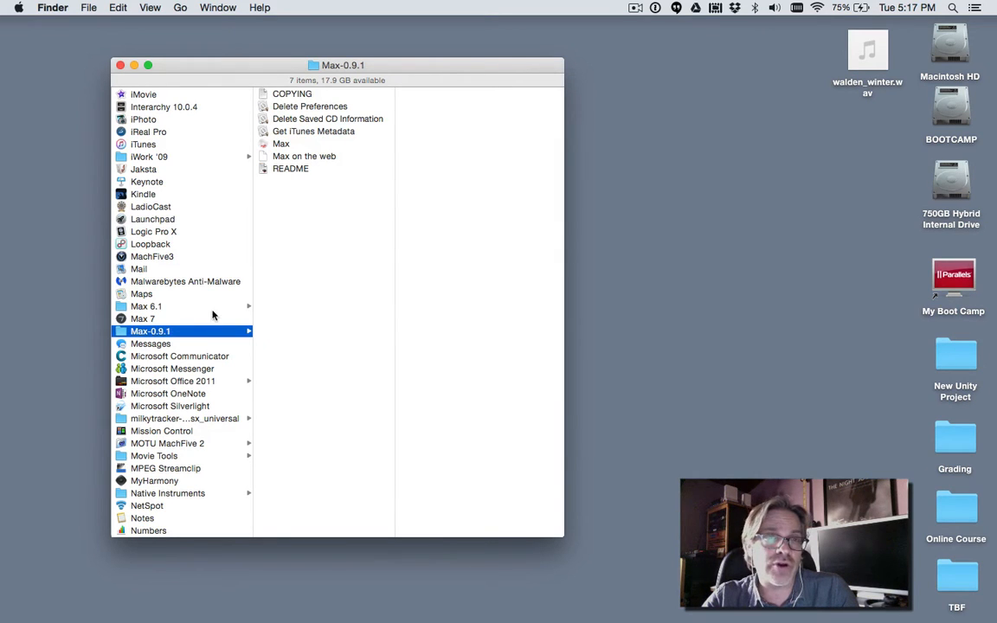
pyautogui.doubleClick(280, 145)
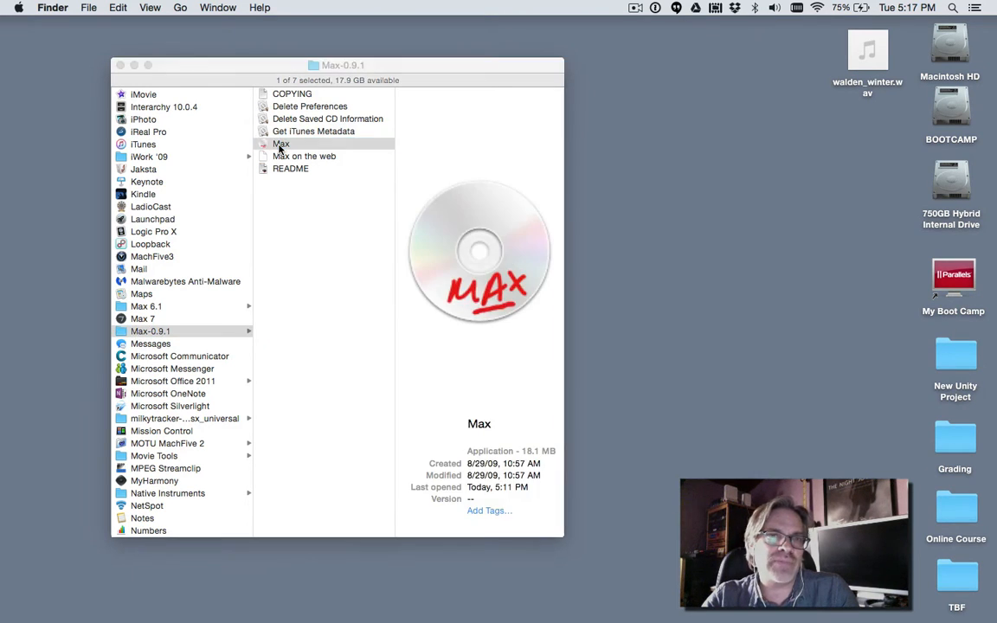
pyautogui.click(353, 417)
pyautogui.press('super+w')
pyautogui.moveTo(309, 77); pyautogui.dragTo(329, 124)
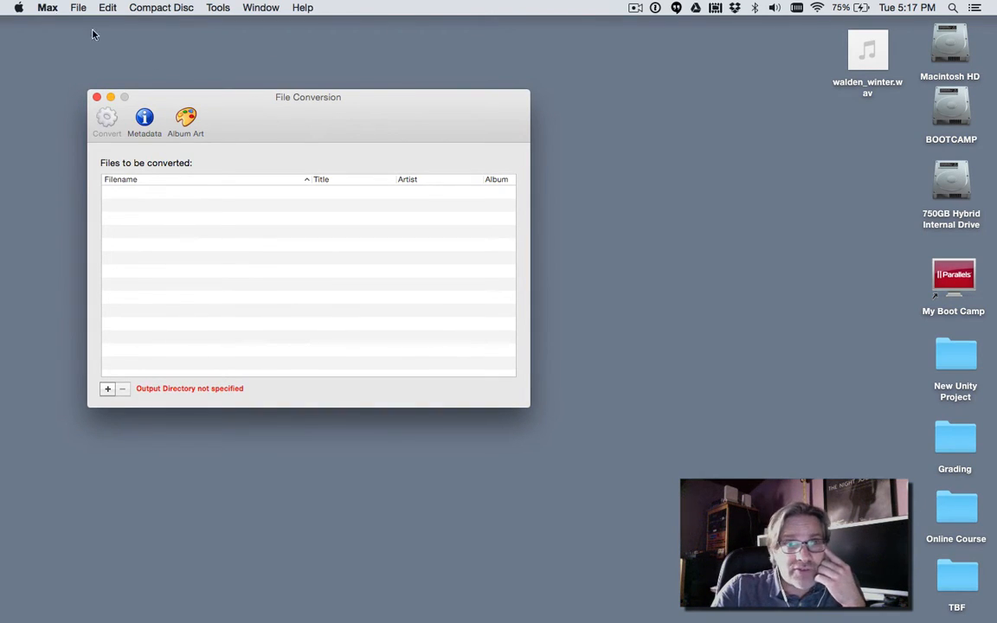
# Open Max's format preferences and remove the existing Ogg Vorbis entry from the configured output formats.
pyautogui.click(47, 8)
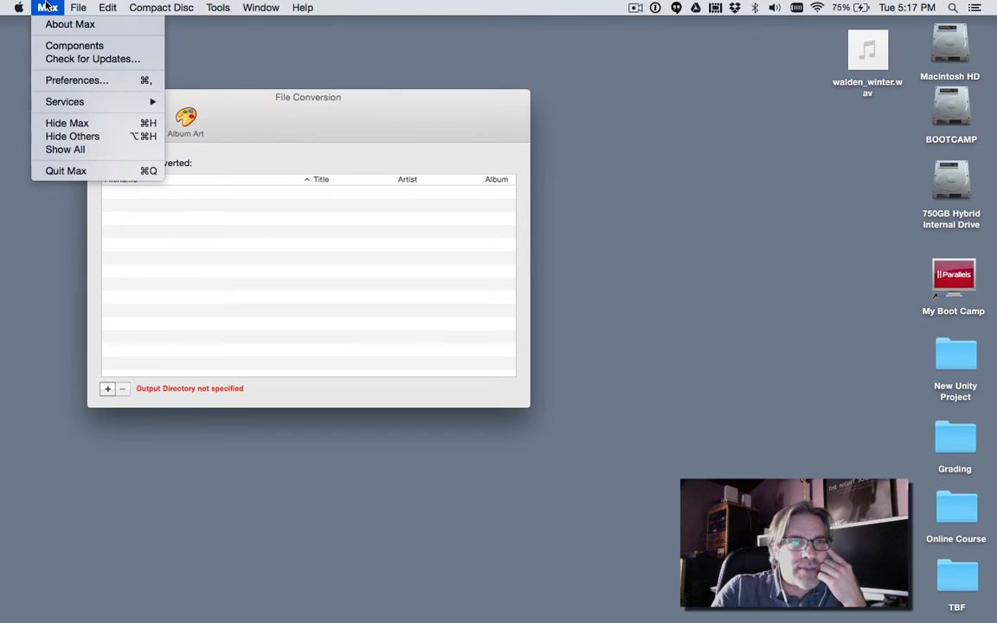
pyautogui.click(50, 81)
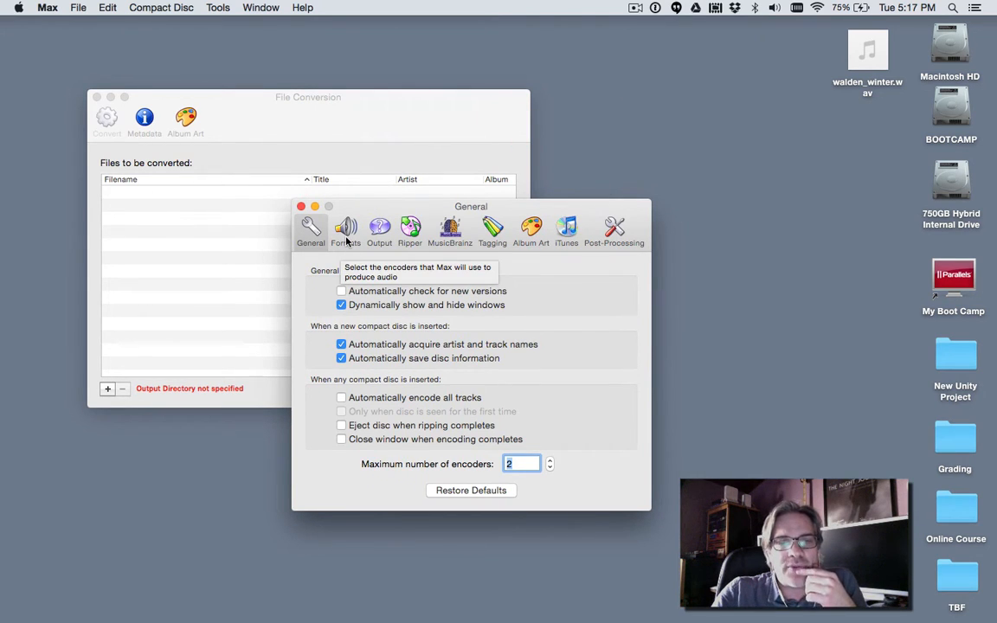
pyautogui.click(346, 243)
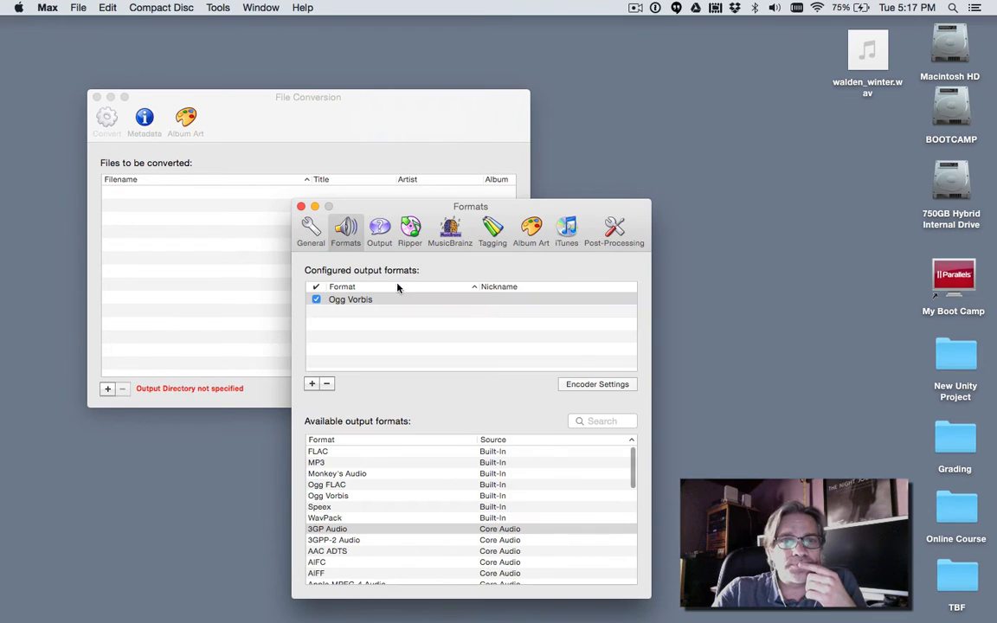
pyautogui.click(328, 385)
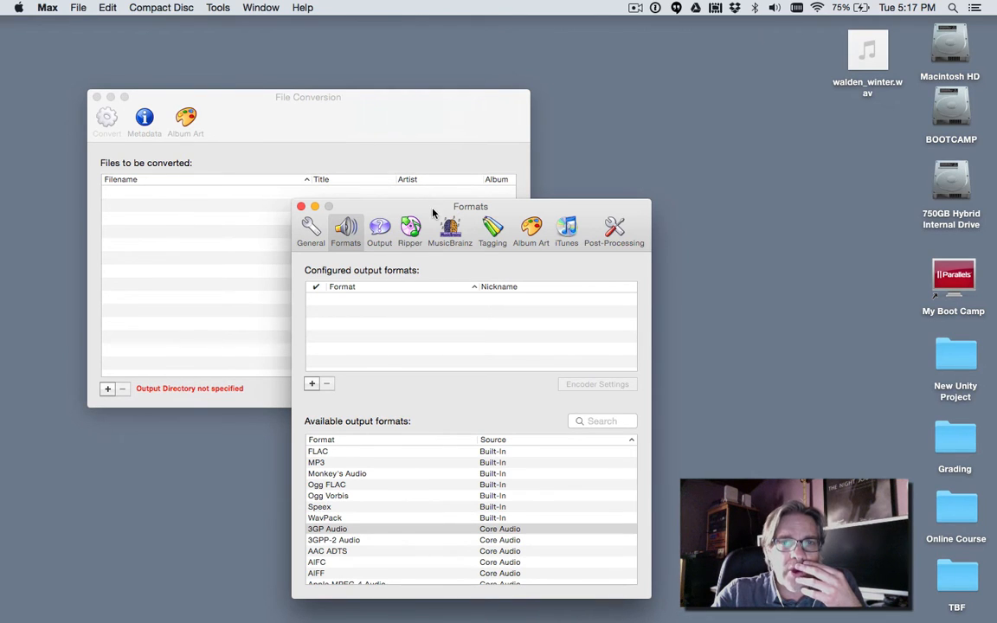
# Add Ogg Vorbis as an enabled output format with Quality as the encoder target, set to 3.00.
pyautogui.moveTo(437, 206); pyautogui.dragTo(433, 54)
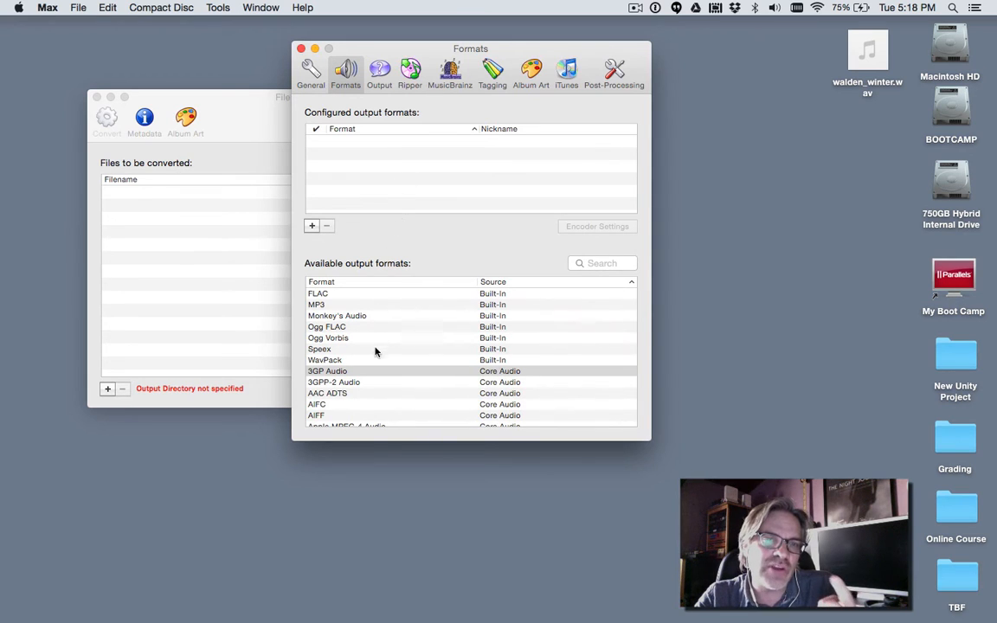
pyautogui.click(334, 339)
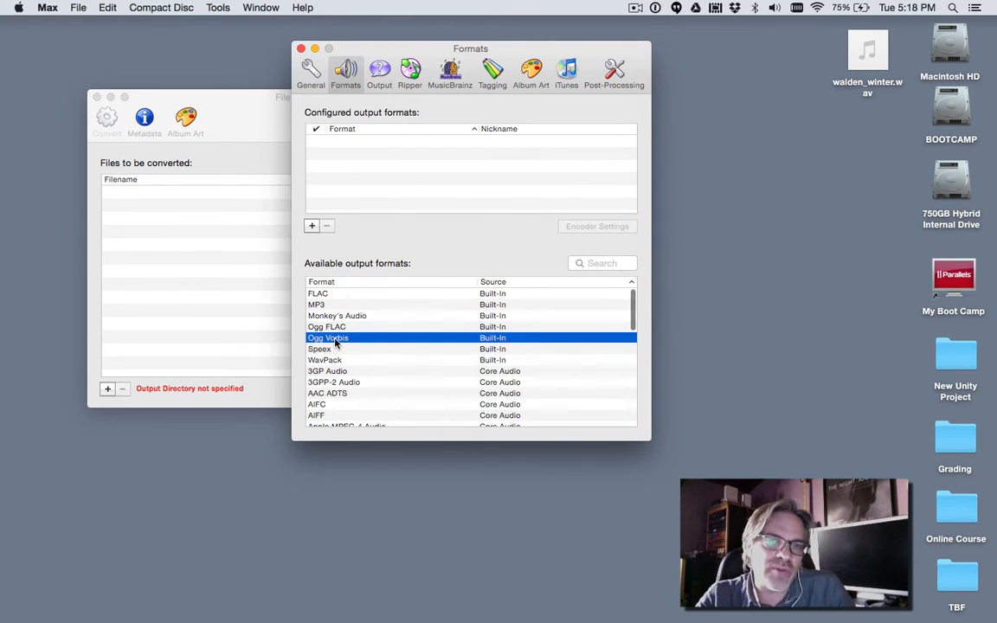
pyautogui.doubleClick(335, 339)
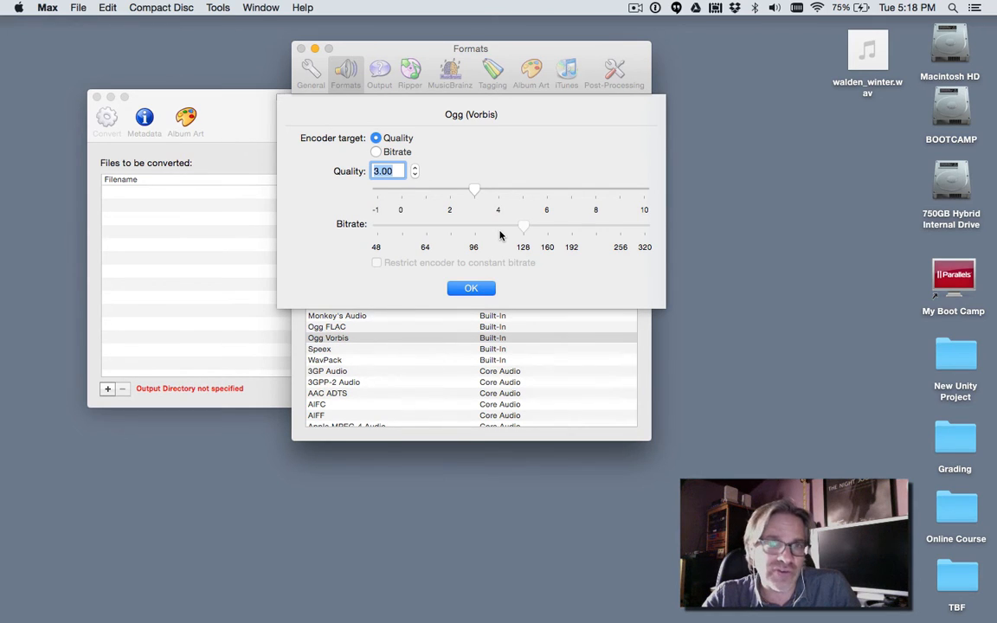
pyautogui.click(376, 152)
pyautogui.click(376, 139)
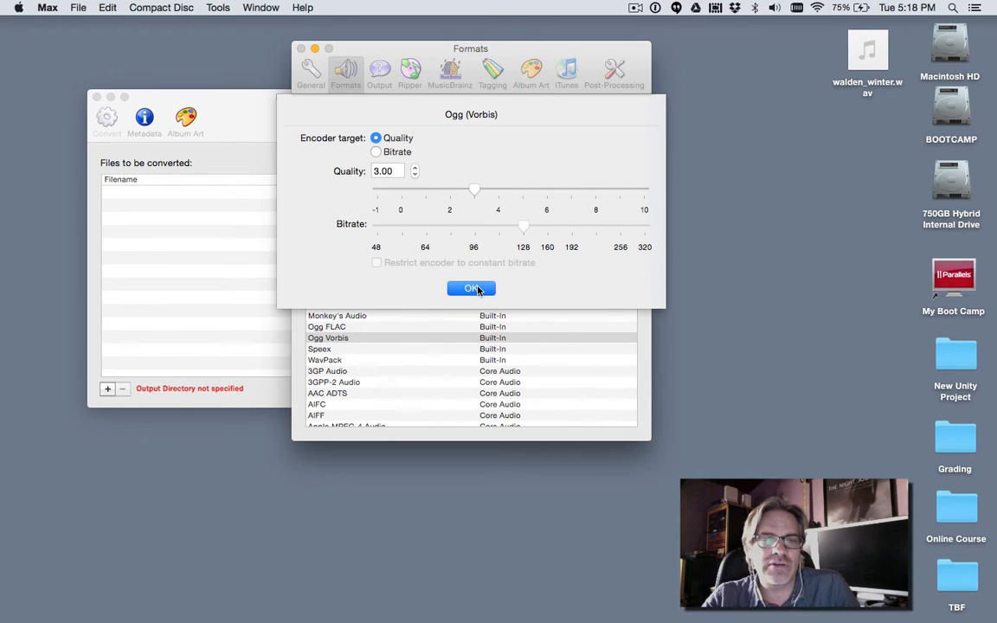
pyautogui.moveTo(472, 338); pyautogui.dragTo(316, 143)
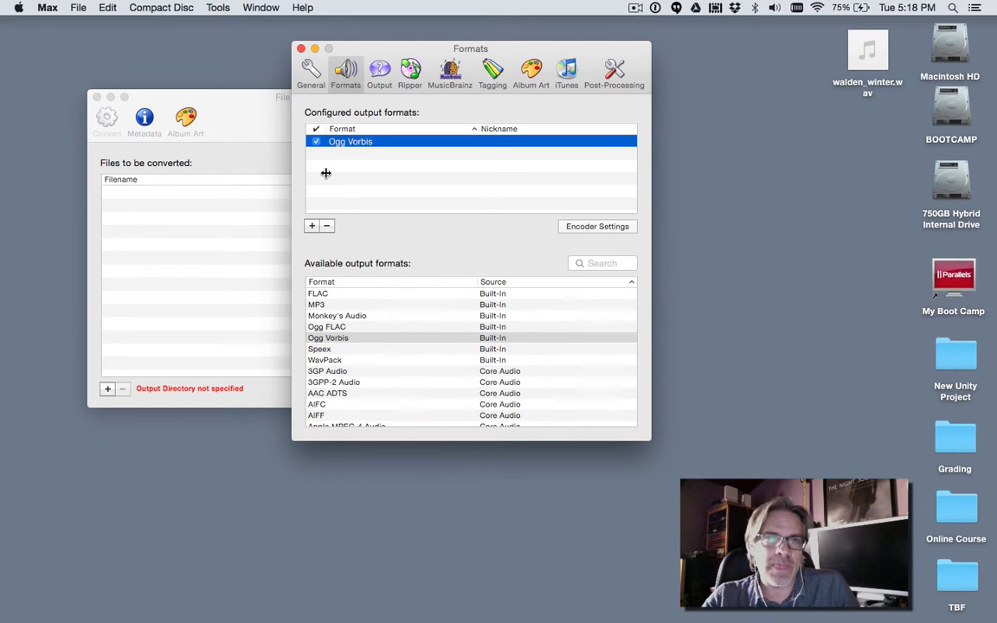
# Check the output file location and the configured output format, and close the preferences.
pyautogui.click(378, 76)
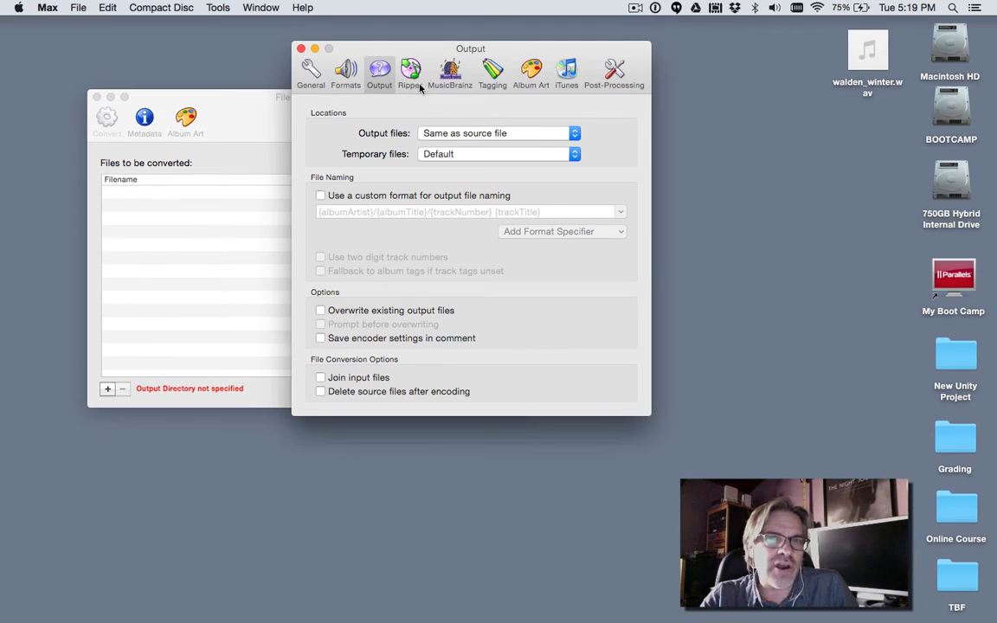
pyautogui.click(346, 71)
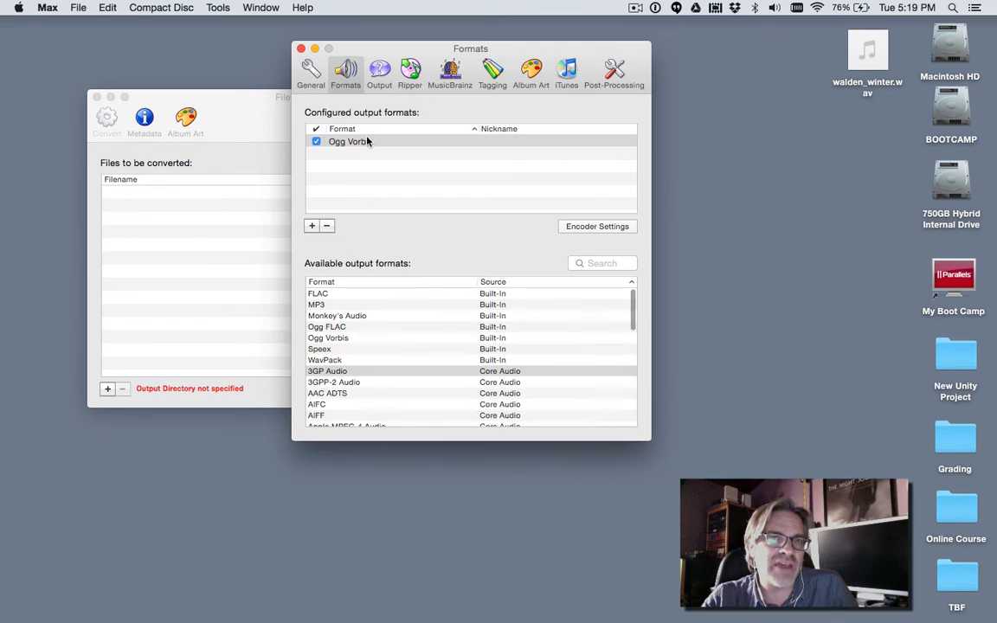
pyautogui.click(379, 71)
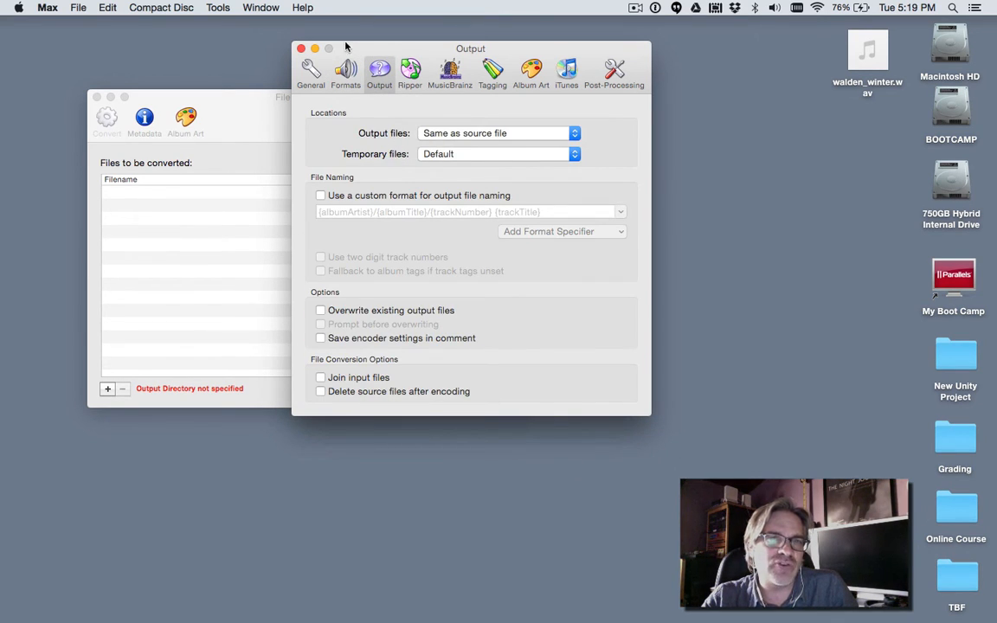
pyautogui.click(300, 48)
# Convert walden_winter.wav with Max and place the resulting walden_winter.ogg below the original on the desktop.
pyautogui.moveTo(867, 54); pyautogui.dragTo(397, 318)
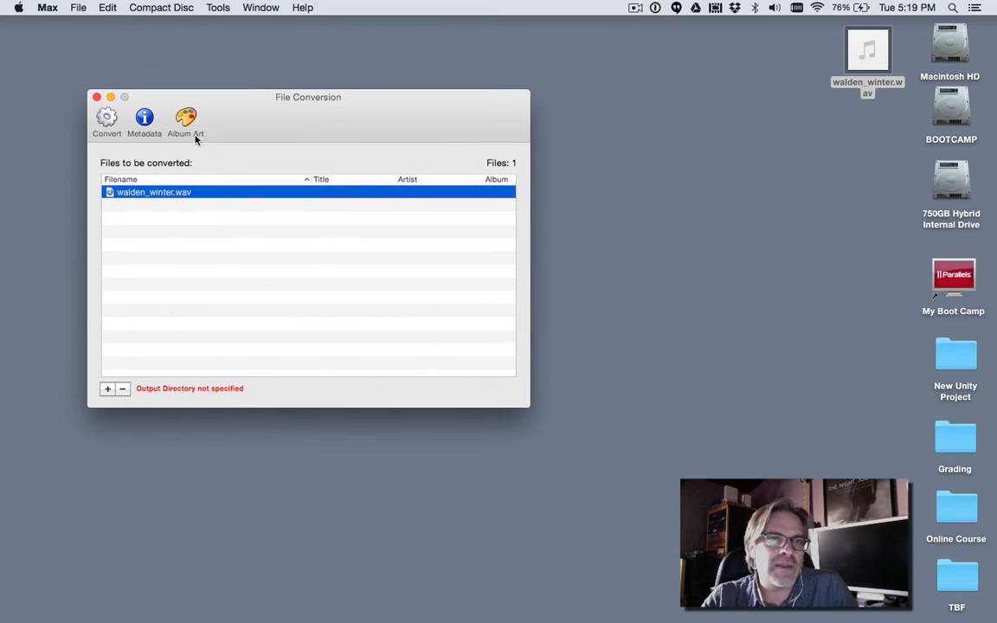
pyautogui.click(111, 124)
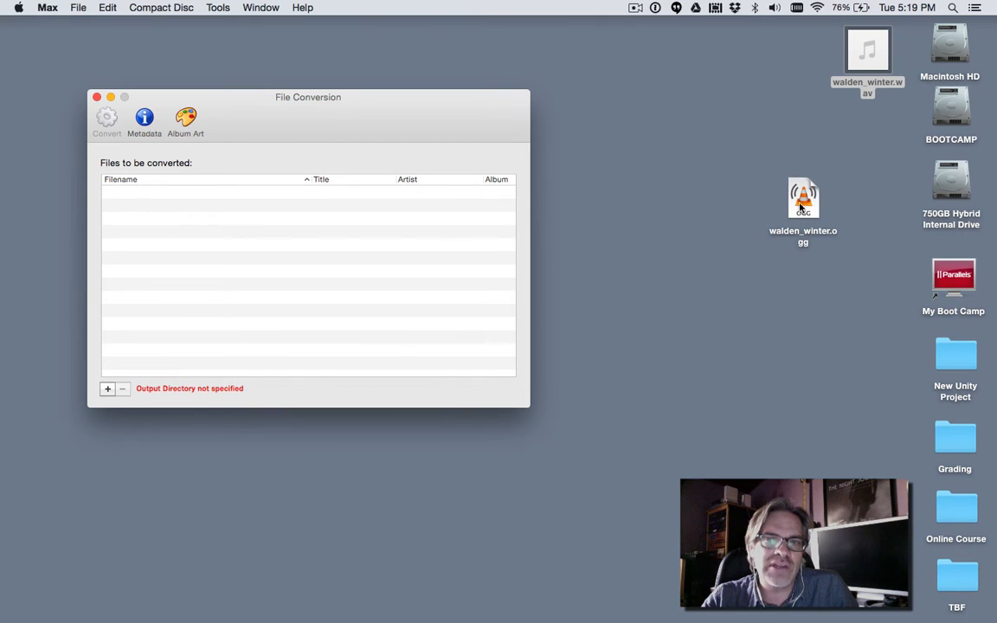
pyautogui.moveTo(796, 200); pyautogui.dragTo(864, 128)
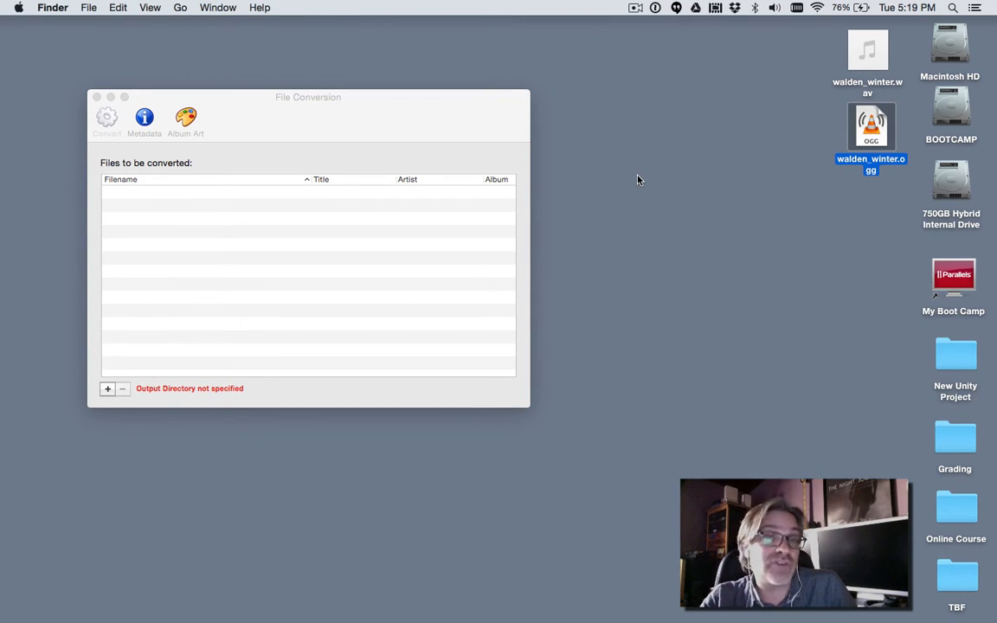
# Quit Max and return to the desktop with no file selected.
pyautogui.click(481, 130)
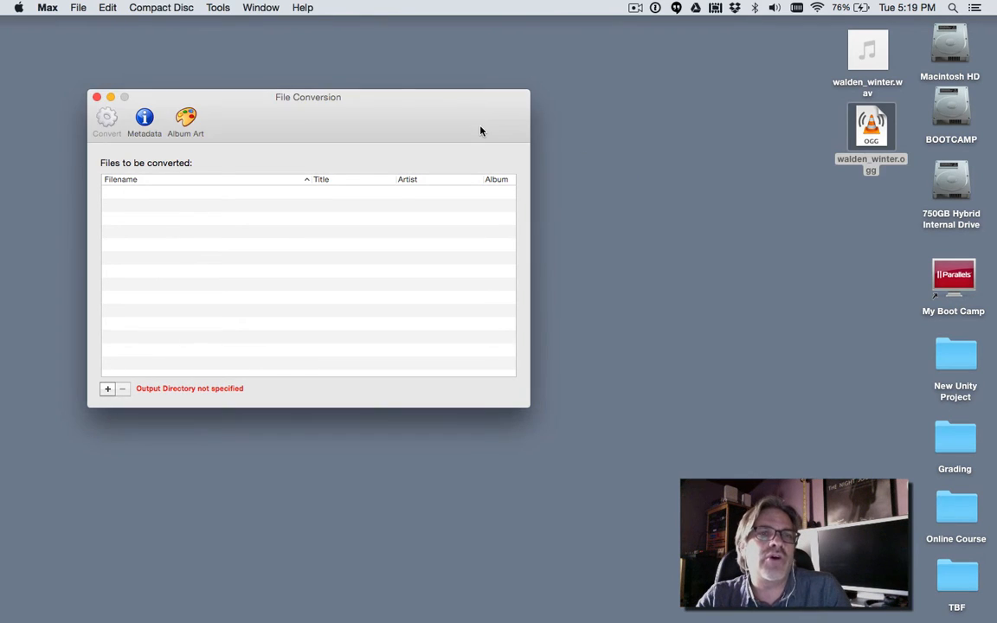
pyautogui.press('super+q')
pyautogui.click(533, 218)
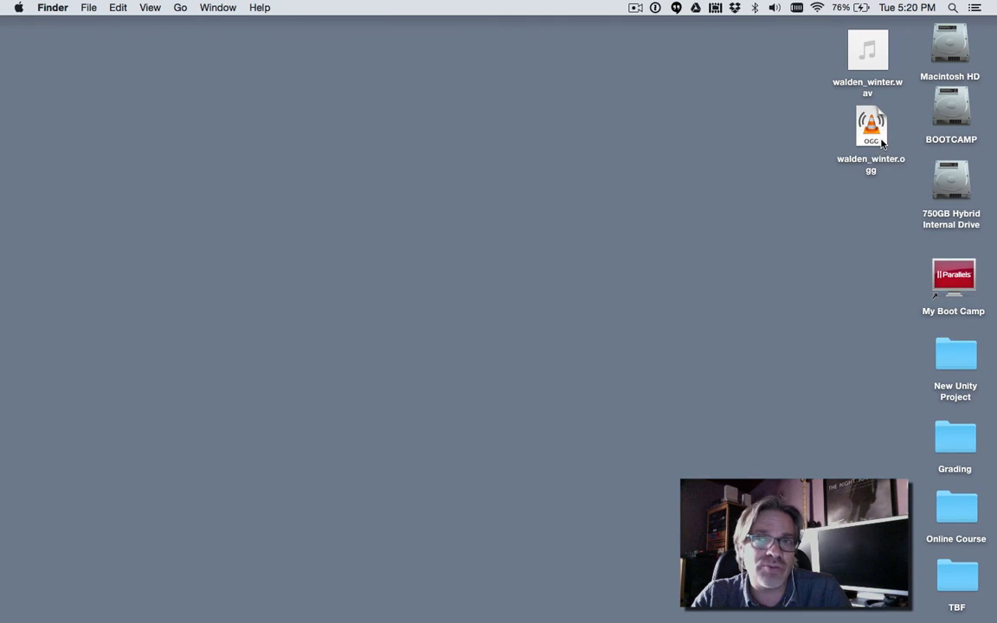
# Show the file info of walden_winter.ogg and choose VLC as the application that opens it.
pyautogui.click(882, 144)
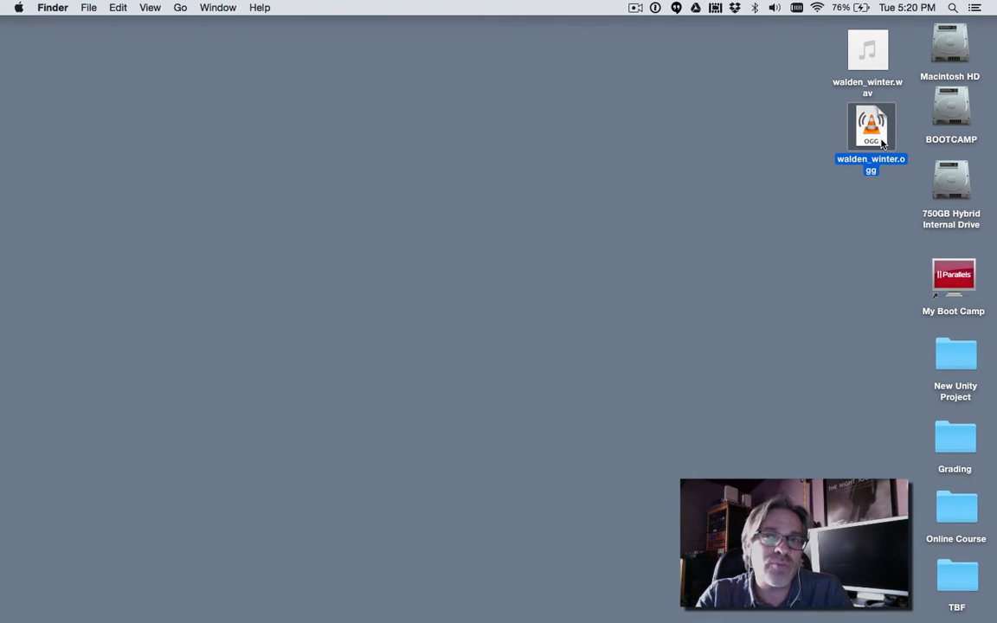
pyautogui.press('super+i')
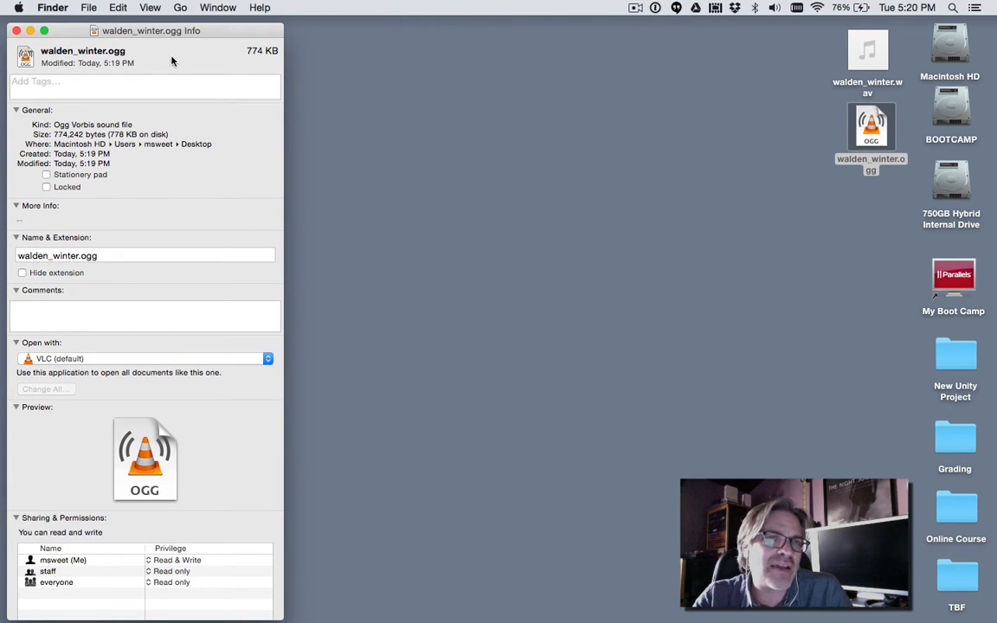
pyautogui.press('super+w')
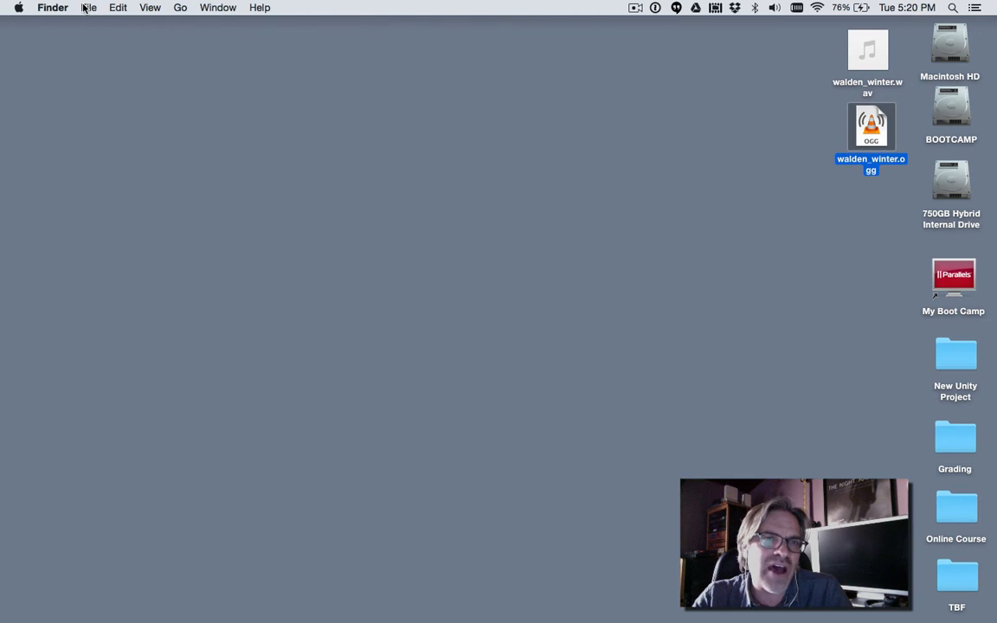
pyautogui.click(90, 7)
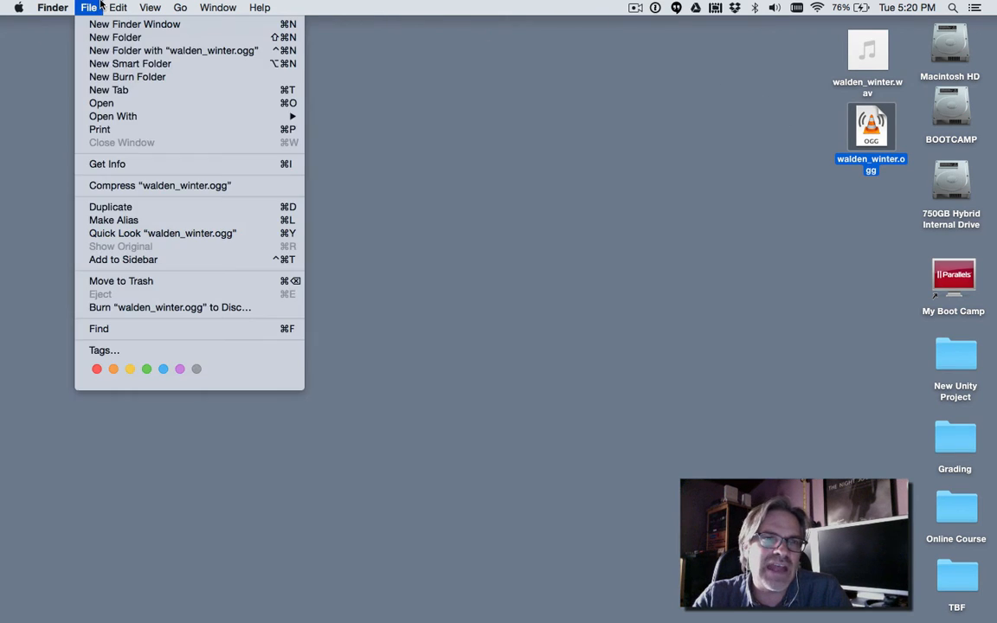
pyautogui.click(97, 162)
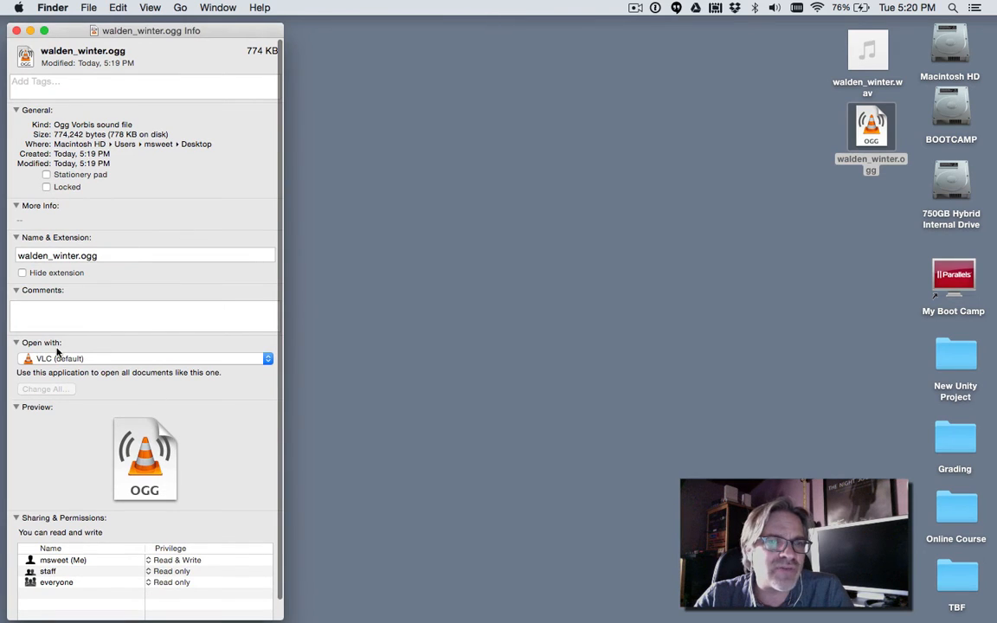
pyautogui.click(102, 362)
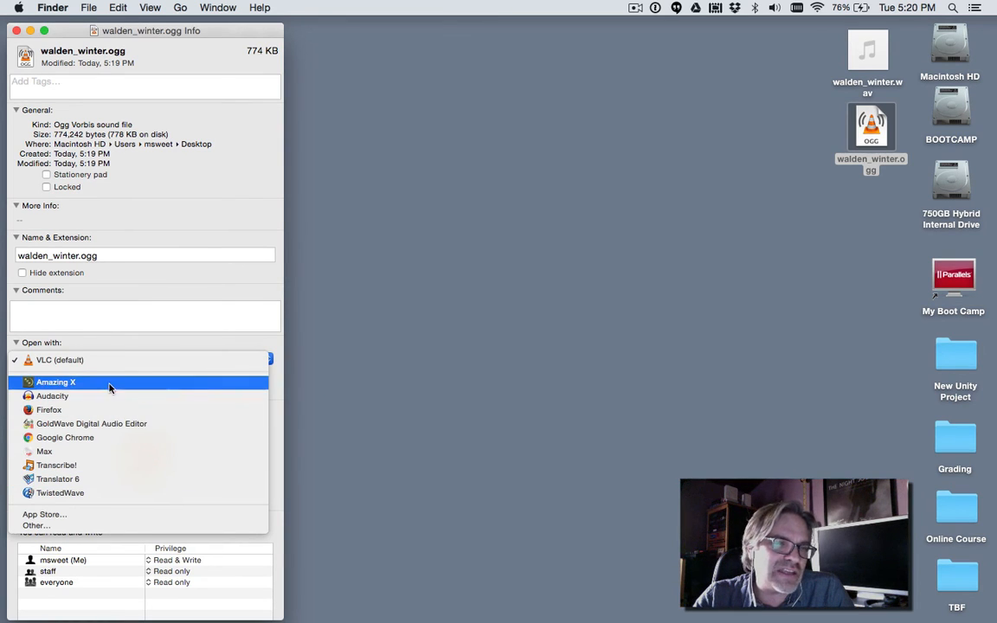
pyautogui.click(92, 362)
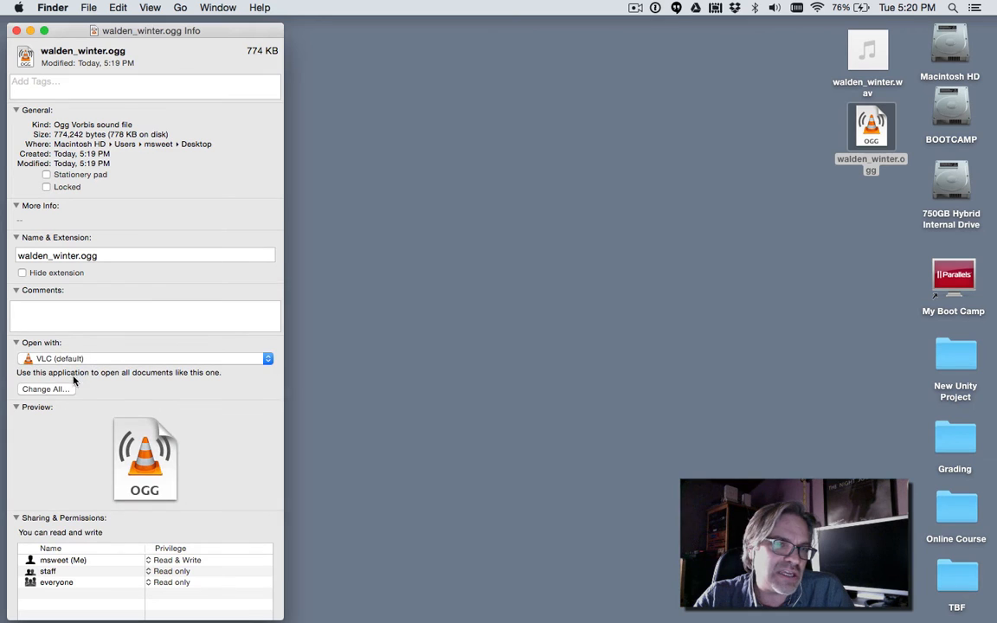
# Apply VLC as the opening application for all documents with the .ogg extension and close the file info.
pyautogui.click(59, 389)
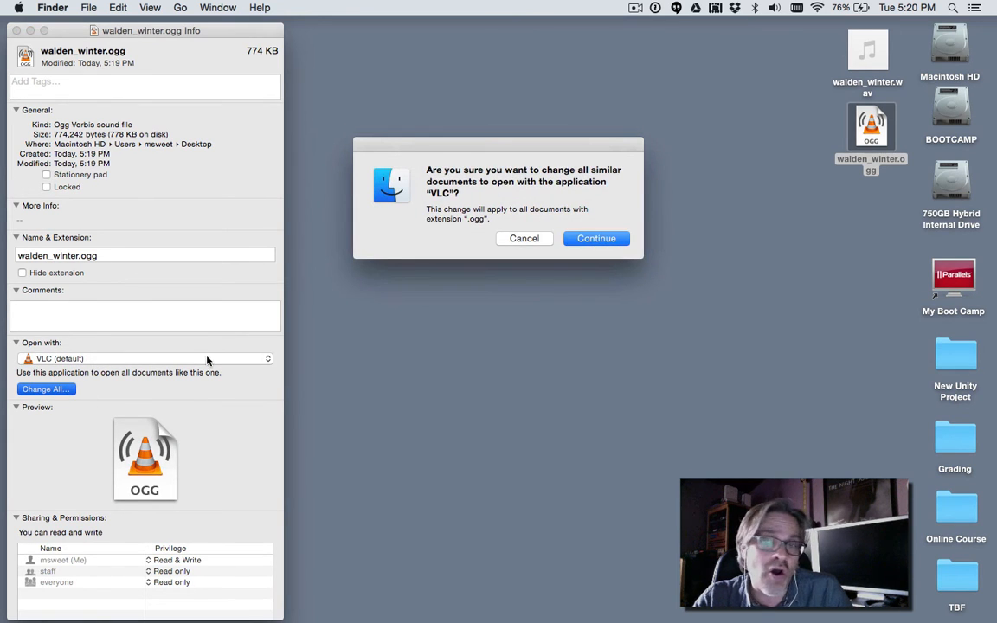
pyautogui.click(596, 239)
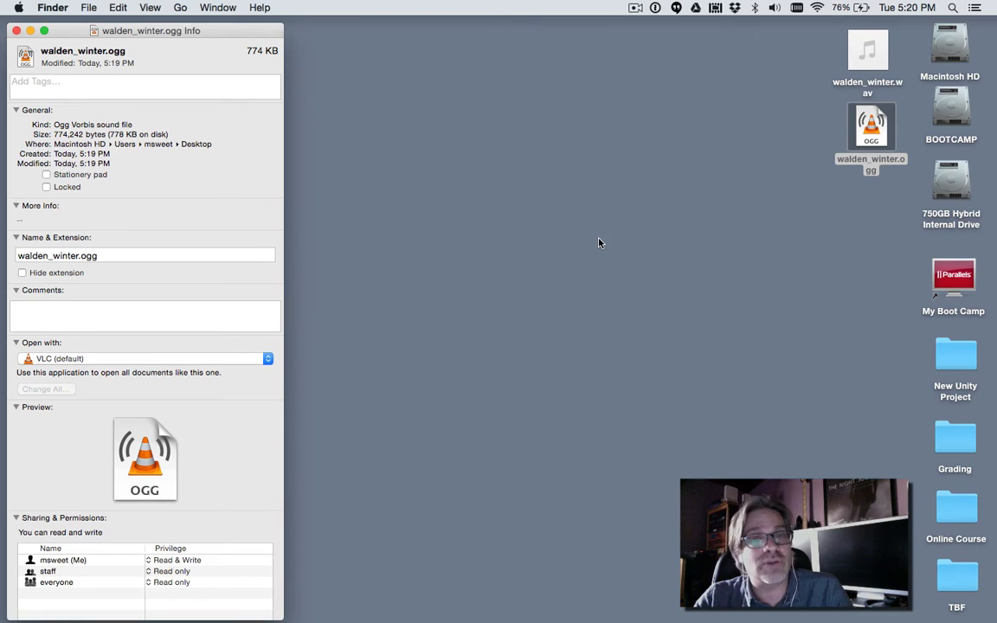
pyautogui.press('super+w')
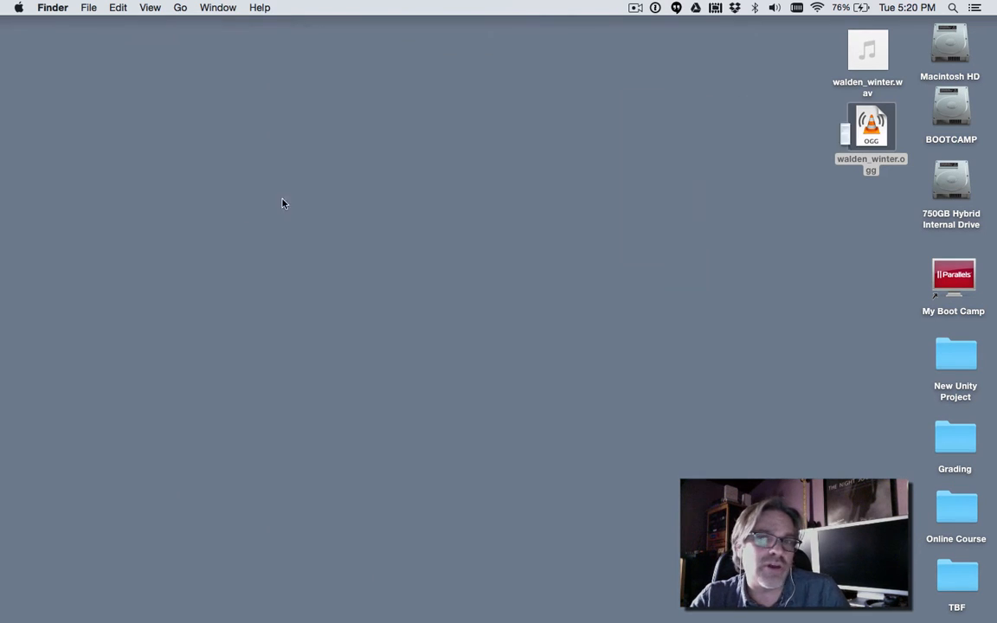
# Launch VLC from the Applications folder and close the folder window.
pyautogui.click(672, 243)
pyautogui.press('super+shift+a')
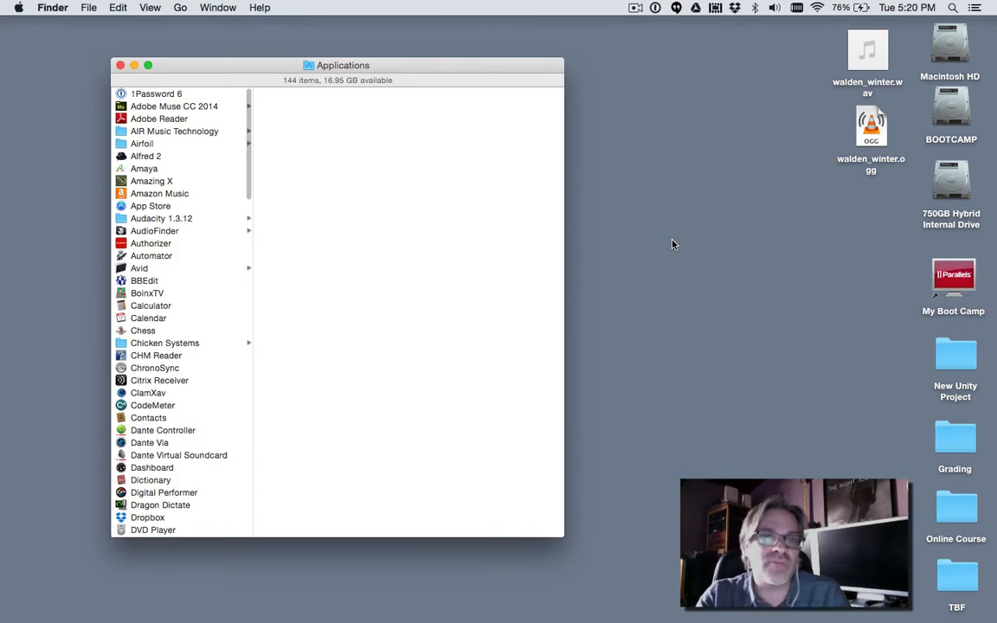
pyautogui.write('vlc')
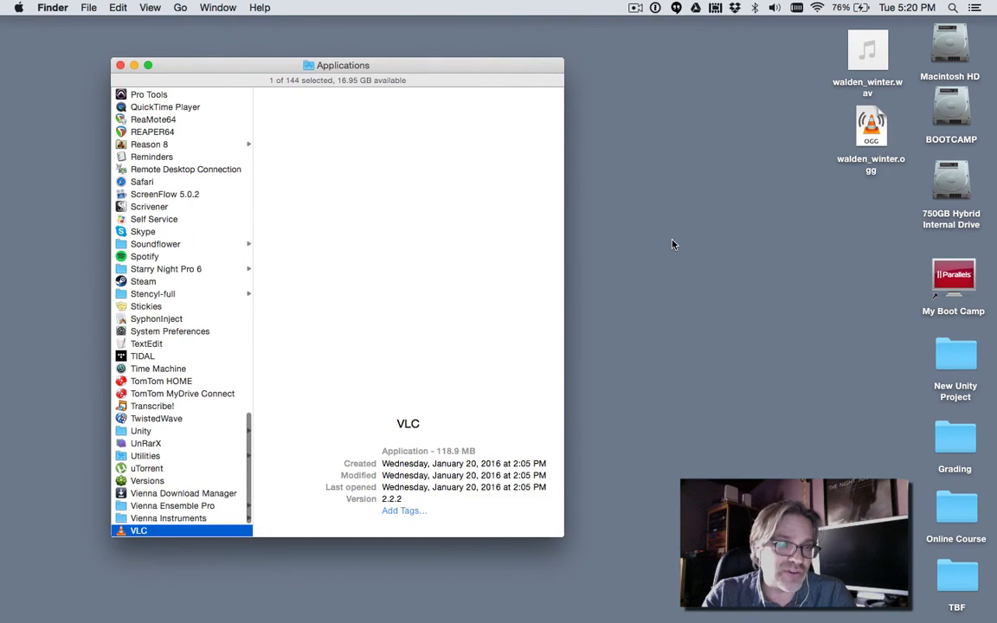
pyautogui.press('super+o')
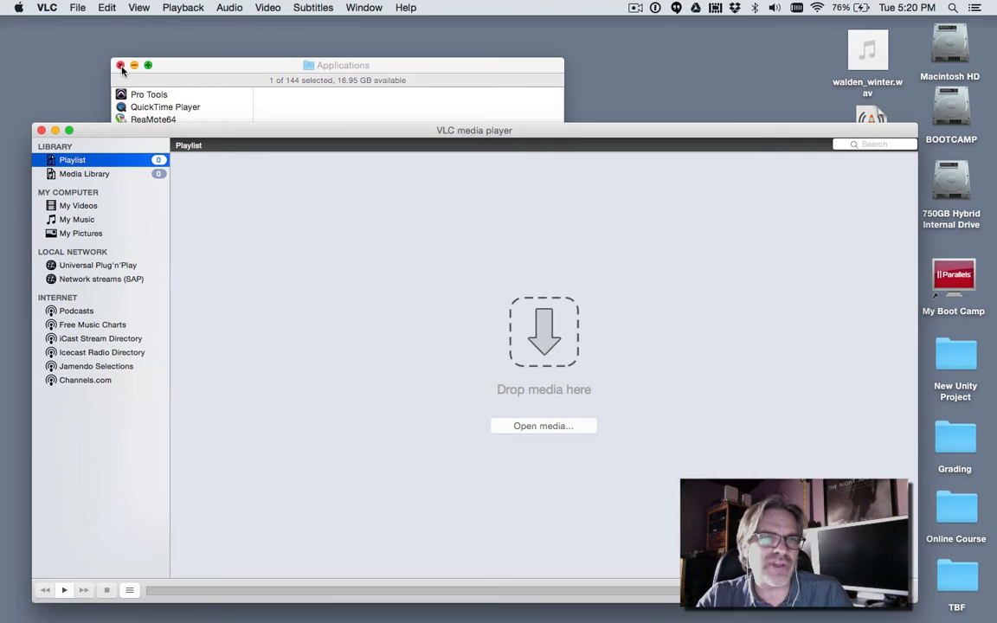
pyautogui.click(121, 65)
# Move and narrow the VLC window to uncover the desktop files, and add walden_winter.wav and walden_winter.ogg to the playlist with playback stopped.
pyautogui.moveTo(129, 130); pyautogui.dragTo(122, 64)
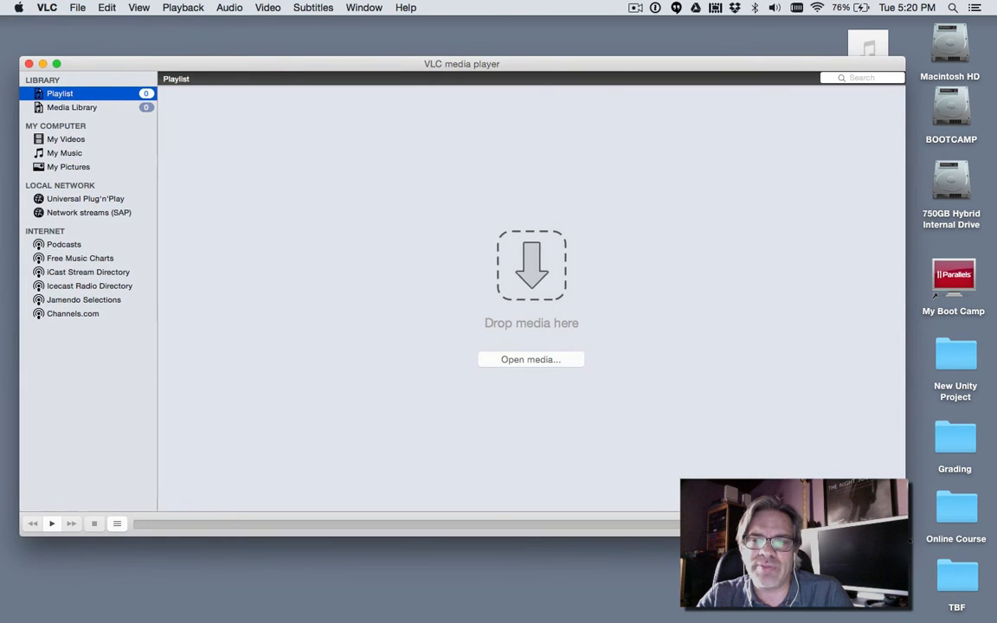
pyautogui.moveTo(905, 536); pyautogui.dragTo(753, 561)
pyautogui.moveTo(847, 223); pyautogui.dragTo(545, 337)
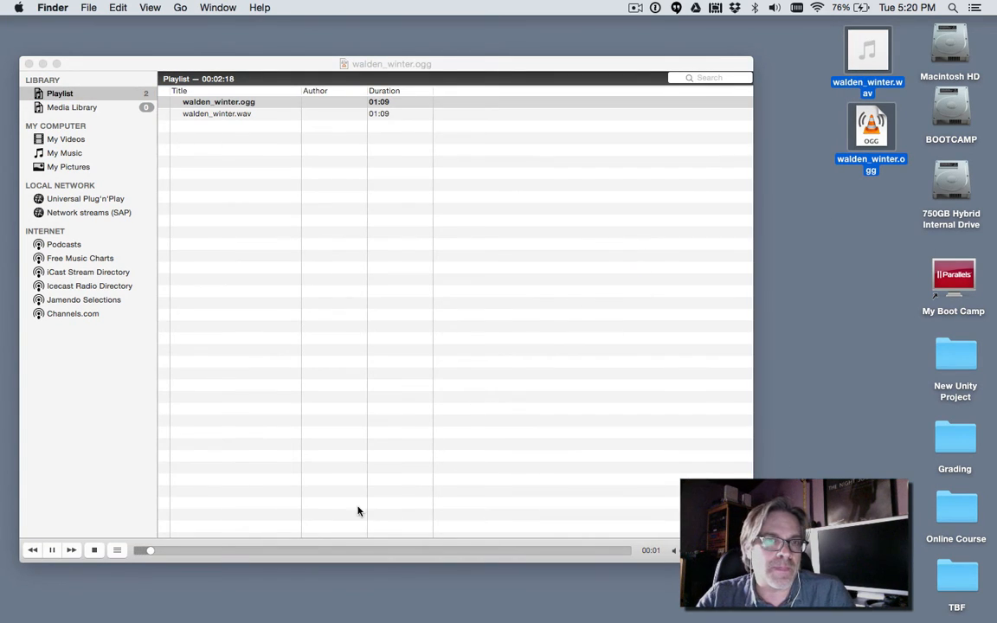
pyautogui.click(95, 550)
pyautogui.click(95, 550)
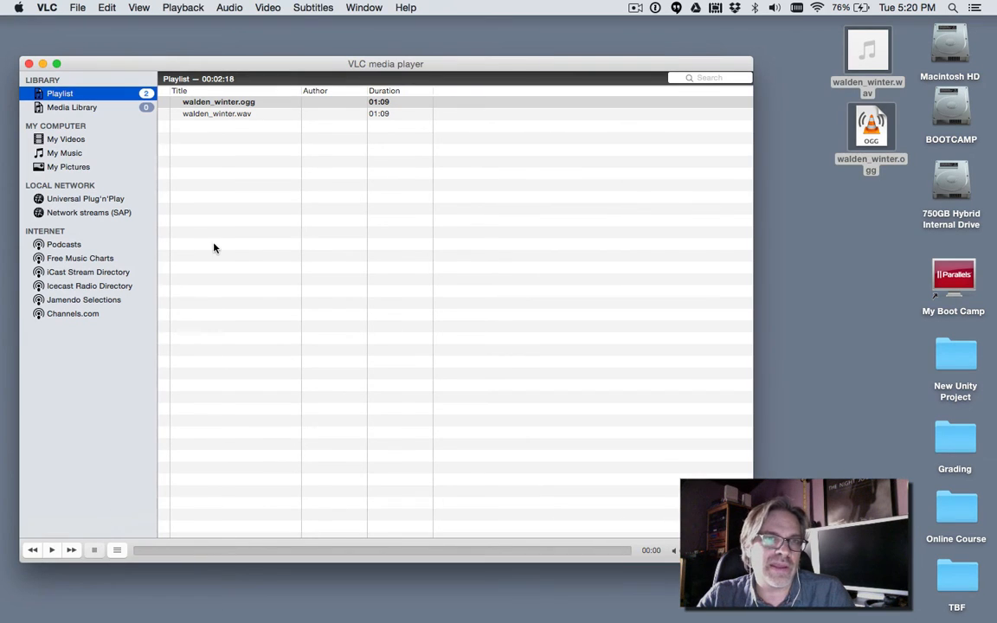
# Compare the sound of walden_winter.wav and walden_winter.ogg by playing each from the playlist, pausing after each one.
pyautogui.doubleClick(255, 118)
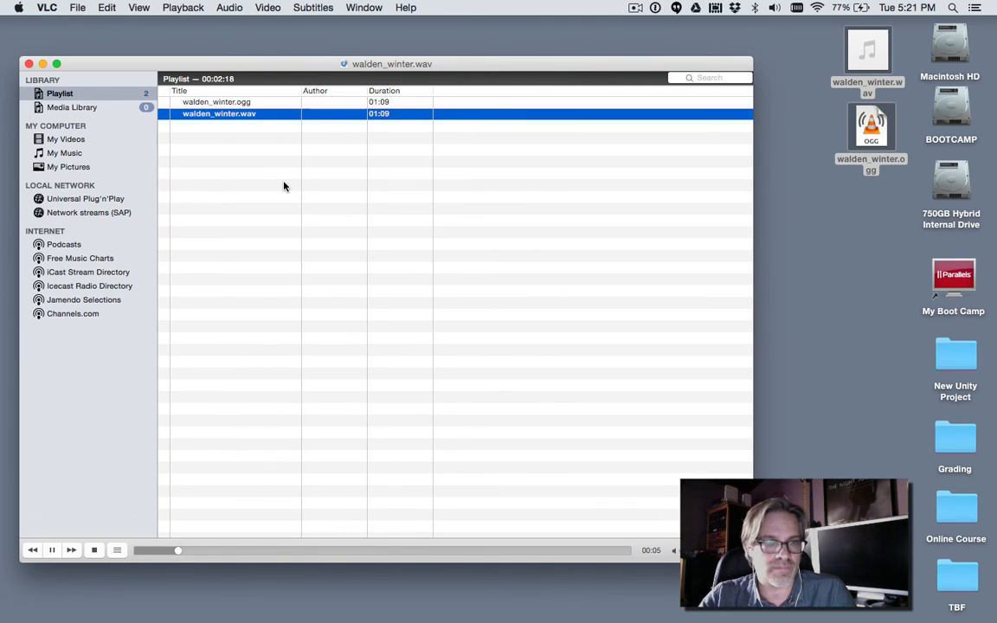
pyautogui.click(53, 552)
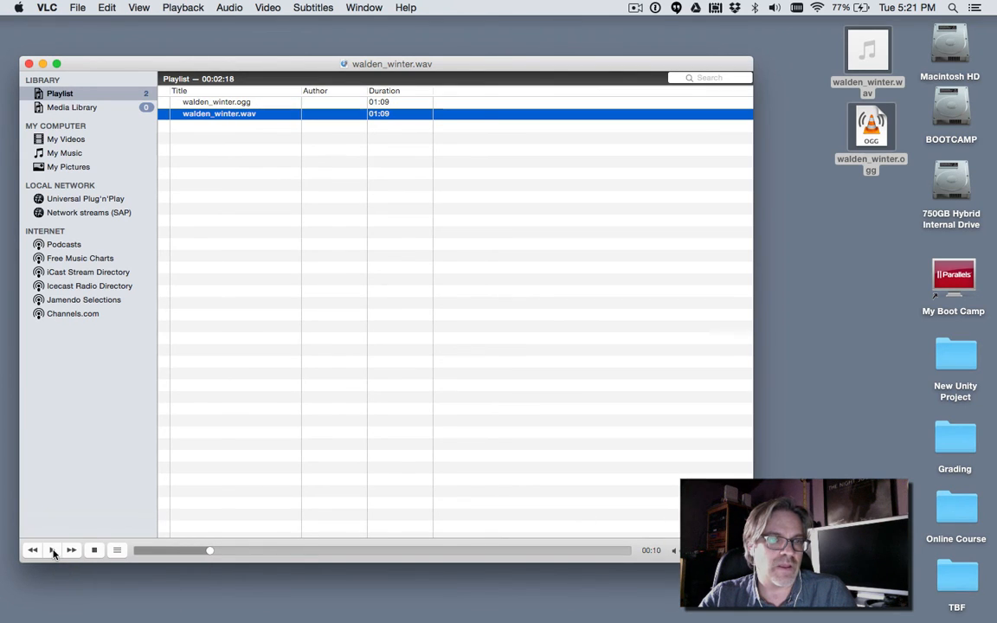
pyautogui.doubleClick(256, 102)
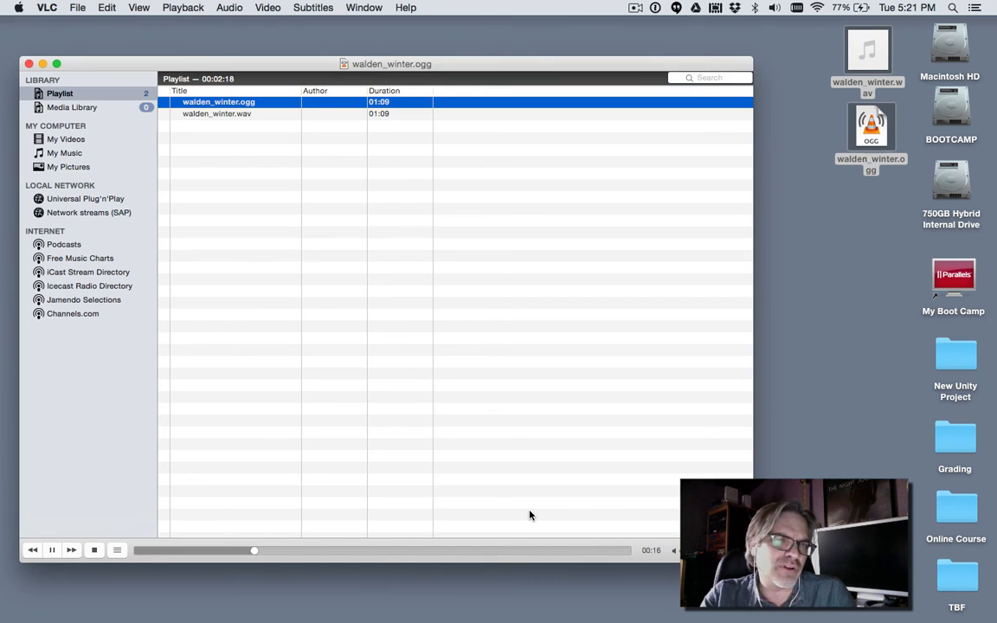
pyautogui.click(53, 550)
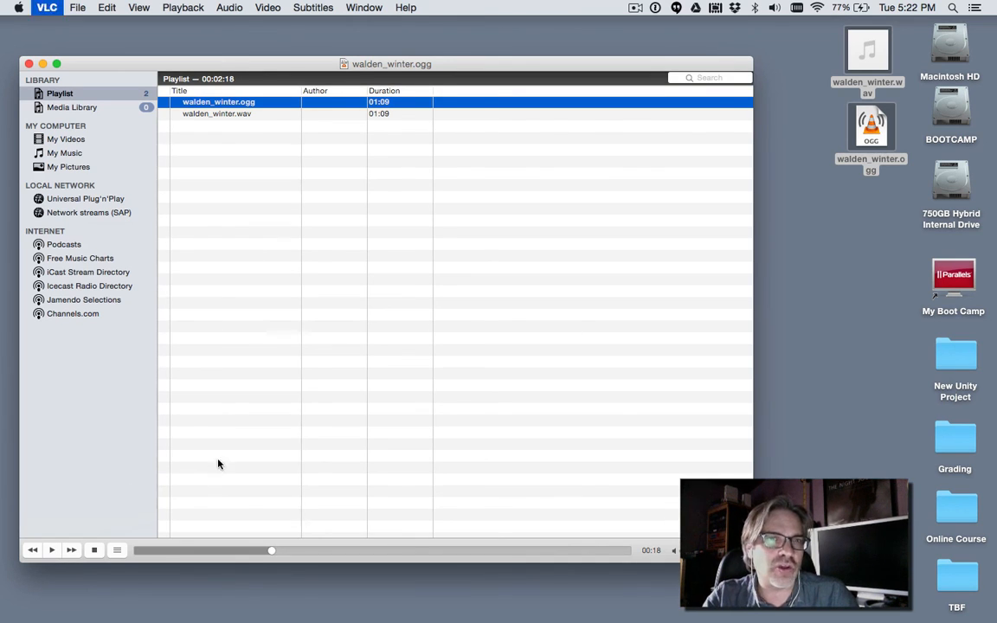
# Quit VLC, open walden_winter.ogg directly from the desktop in its default application, and pause its playback.
pyautogui.press('super+q')
pyautogui.click(868, 231)
pyautogui.click(870, 128)
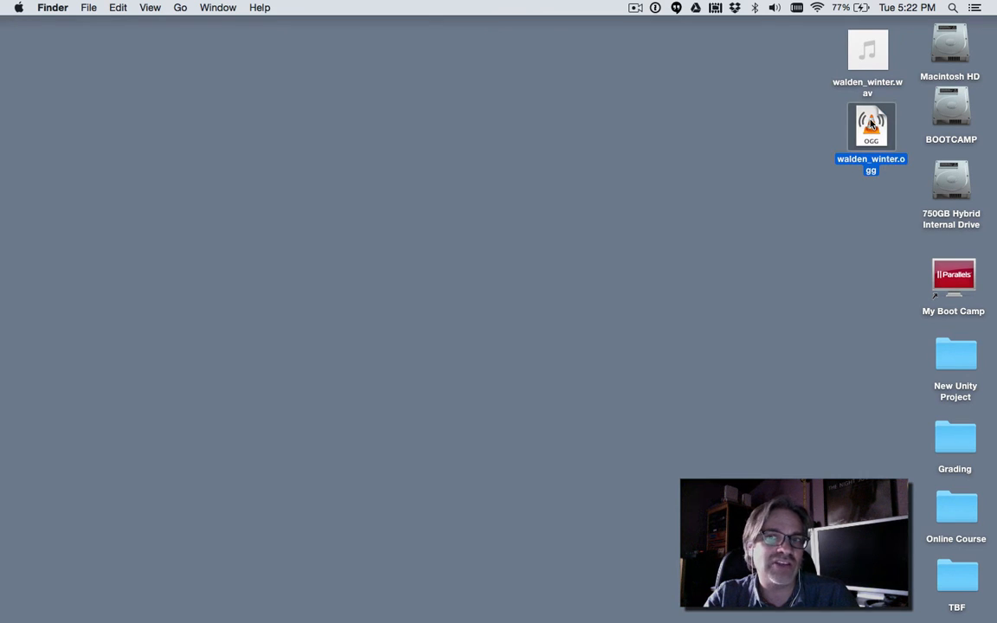
pyautogui.doubleClick(871, 126)
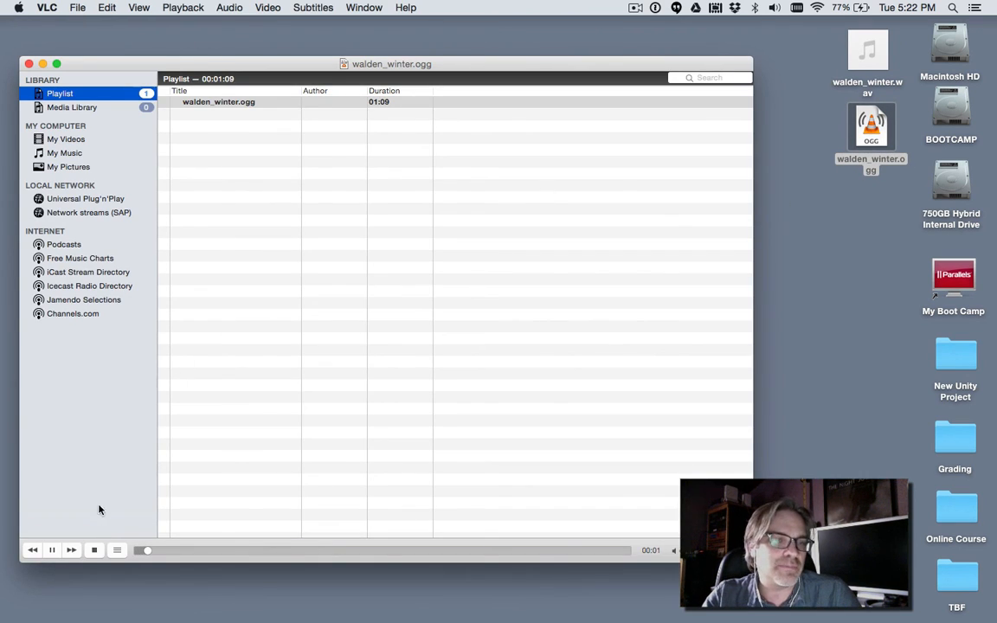
pyautogui.click(53, 550)
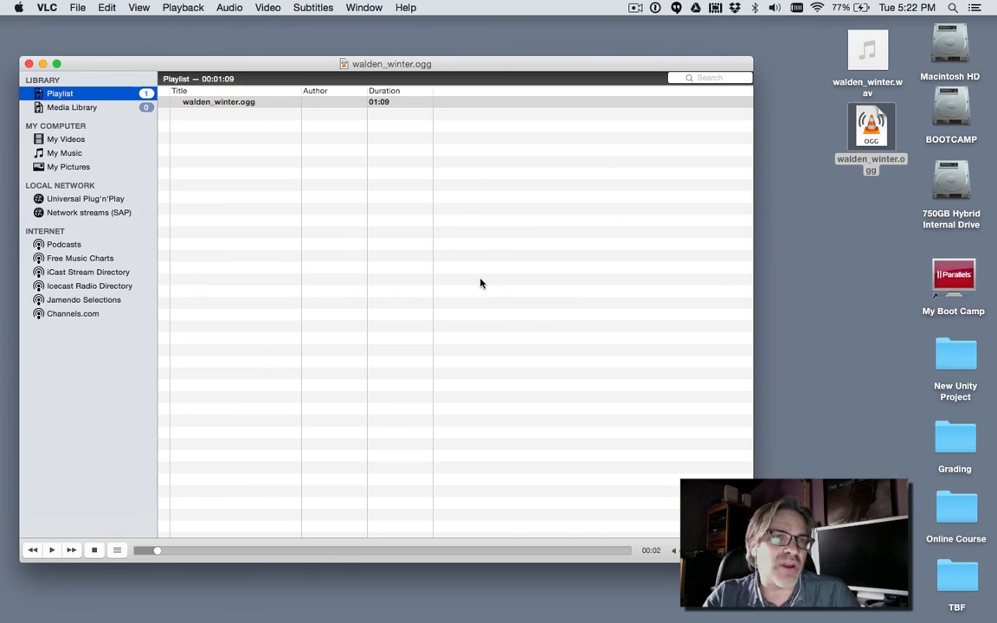